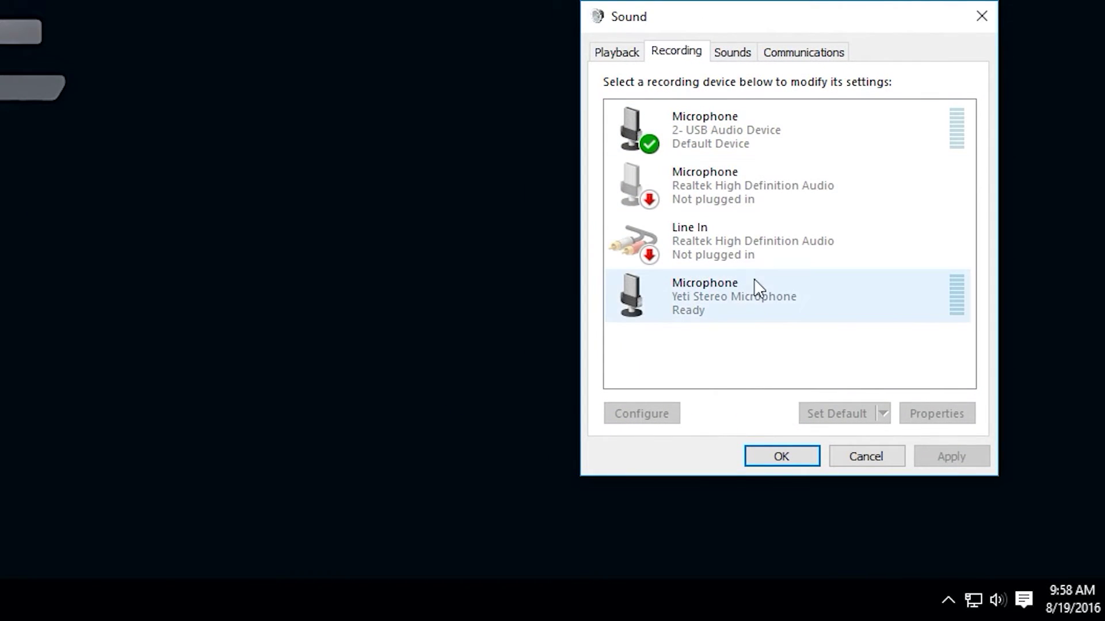
# Select the Yeti Stereo Microphone entry in the Recording tab's device list.
pyautogui.click(736, 312)
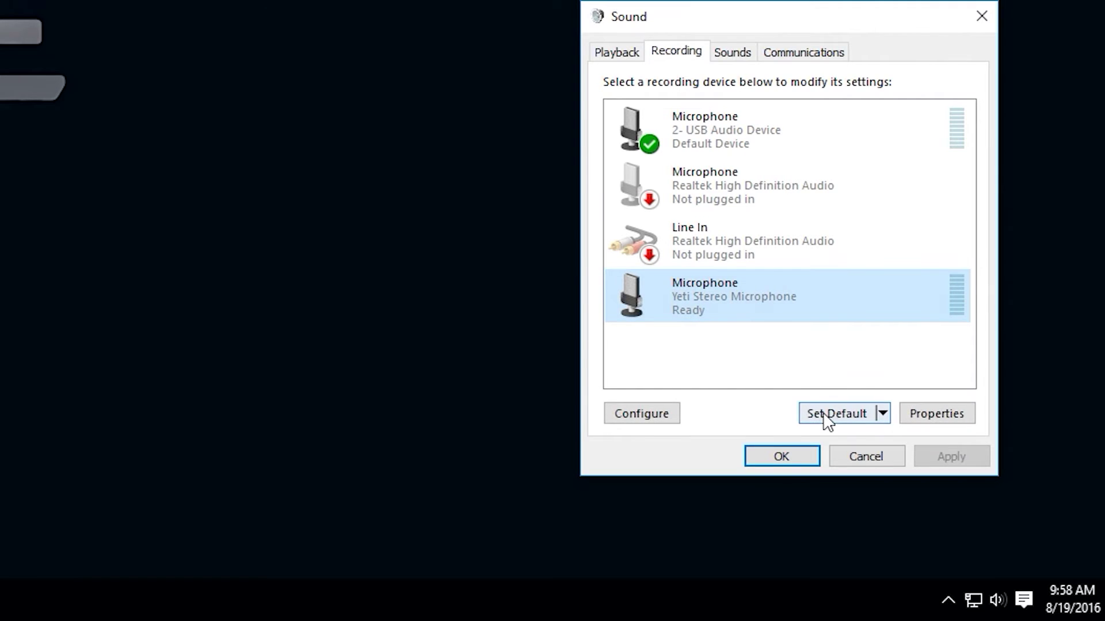